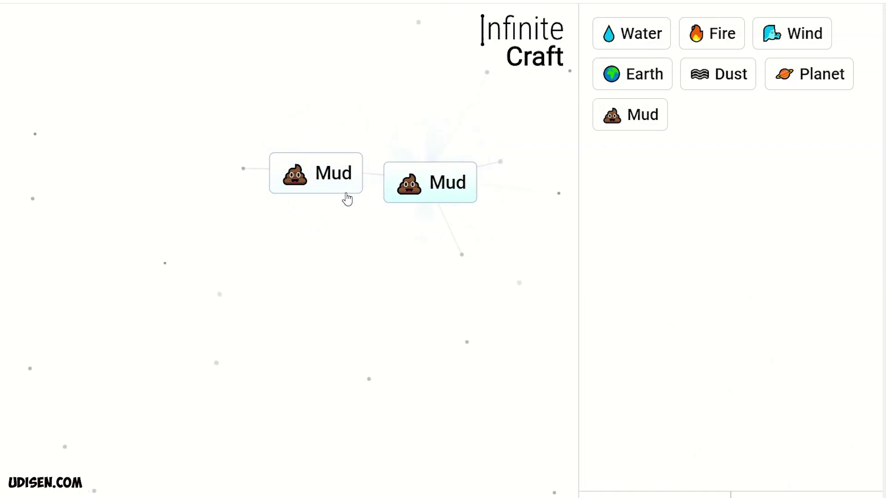
- Merge two Mud elements into Clay, then drop Planet on Pottery to make Plate
{"action": "mouse_move", "coordinate": [712, 34]}
{"action": "left_mouse_down"}
{"action": "mouse_move", "coordinate": [426, 183]}
{"action": "mouse_move", "coordinate": [315, 178]}
{"action": "left_mouse_up"}
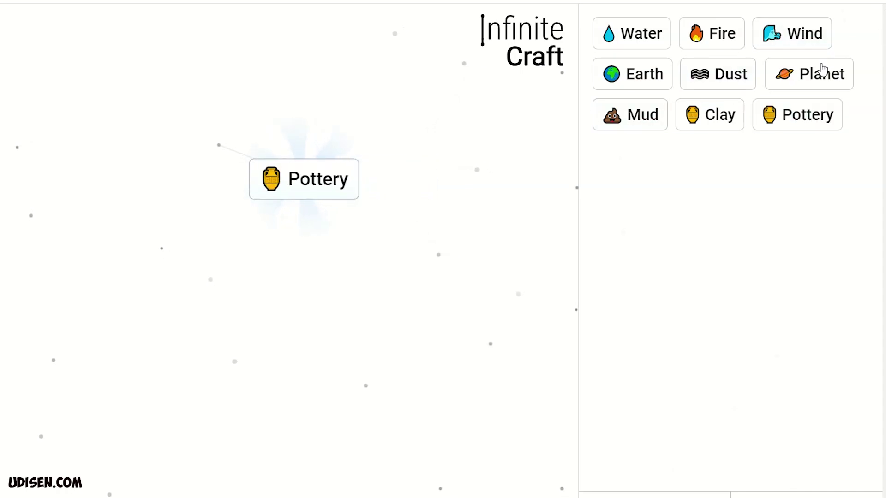
{"action": "left_click_drag", "start_coordinate": [821, 74], "coordinate": [311, 184]}
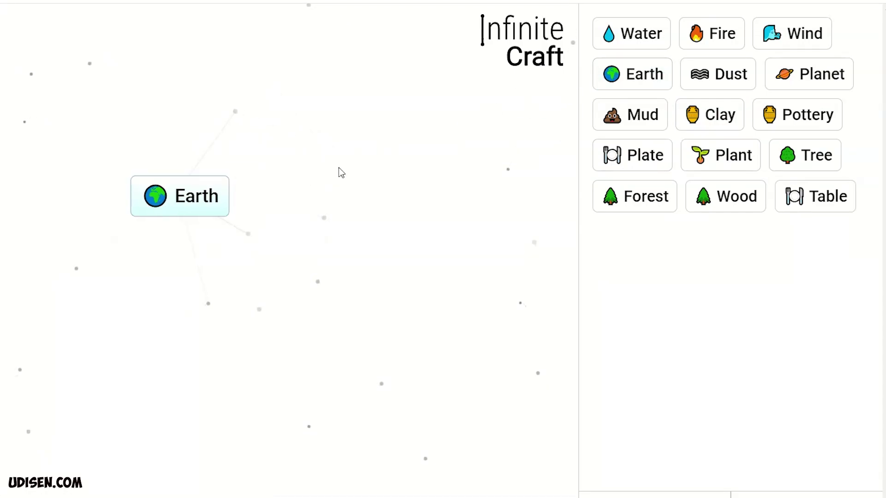
- Combine Earth and Dust, then duplicate and merge copies through Star, Galaxy, Black Hole to Wormhole
{"action": "mouse_move", "coordinate": [718, 75]}
{"action": "left_mouse_down"}
{"action": "mouse_move", "coordinate": [274, 200]}
{"action": "mouse_move", "coordinate": [197, 199]}
{"action": "left_mouse_up"}
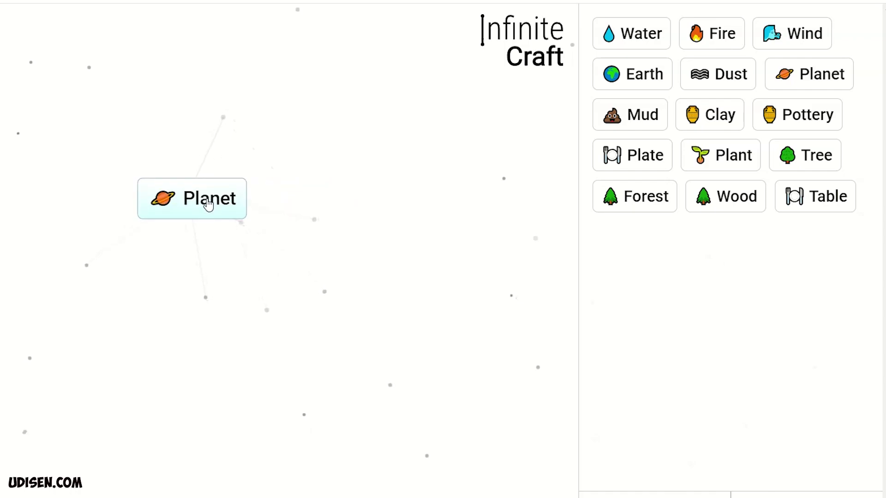
{"action": "mouse_move", "coordinate": [809, 74]}
{"action": "left_mouse_down"}
{"action": "mouse_move", "coordinate": [326, 207]}
{"action": "mouse_move", "coordinate": [207, 199]}
{"action": "mouse_move", "coordinate": [349, 208]}
{"action": "mouse_move", "coordinate": [222, 204]}
{"action": "left_mouse_up"}
{"action": "double_click", "coordinate": [217, 207]}
{"action": "double_click", "coordinate": [216, 207]}
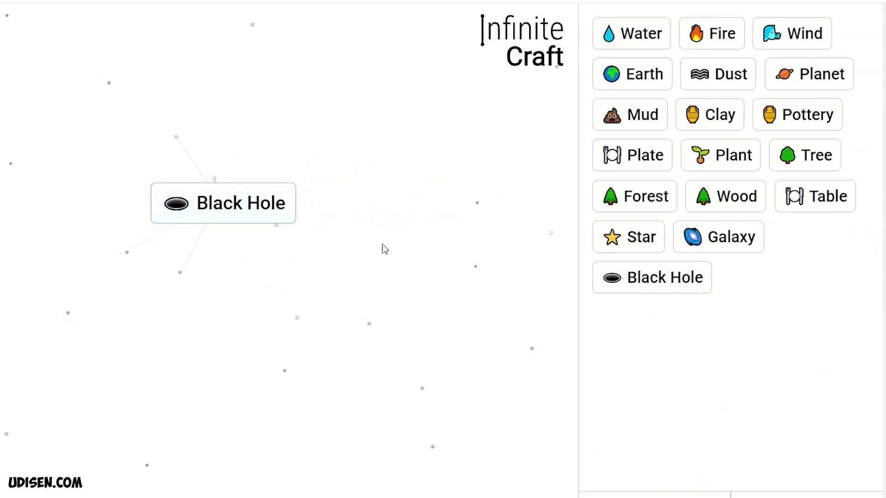
{"action": "double_click", "coordinate": [253, 212]}
{"action": "left_click_drag", "start_coordinate": [246, 260], "coordinate": [235, 207]}
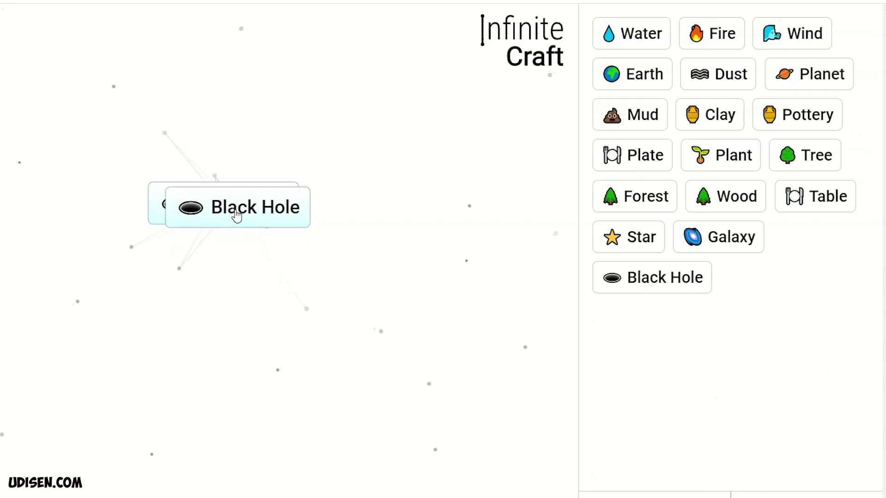
- Chain Black Hole, Earth, Time Travel and Table through Time Travel, Fossil and Dinosaur to Desk
{"action": "mouse_move", "coordinate": [661, 278]}
{"action": "left_mouse_down"}
{"action": "mouse_move", "coordinate": [266, 270]}
{"action": "mouse_move", "coordinate": [265, 211]}
{"action": "left_mouse_up"}
{"action": "mouse_move", "coordinate": [632, 74]}
{"action": "left_mouse_down"}
{"action": "mouse_move", "coordinate": [257, 258]}
{"action": "mouse_move", "coordinate": [257, 207]}
{"action": "left_mouse_up"}
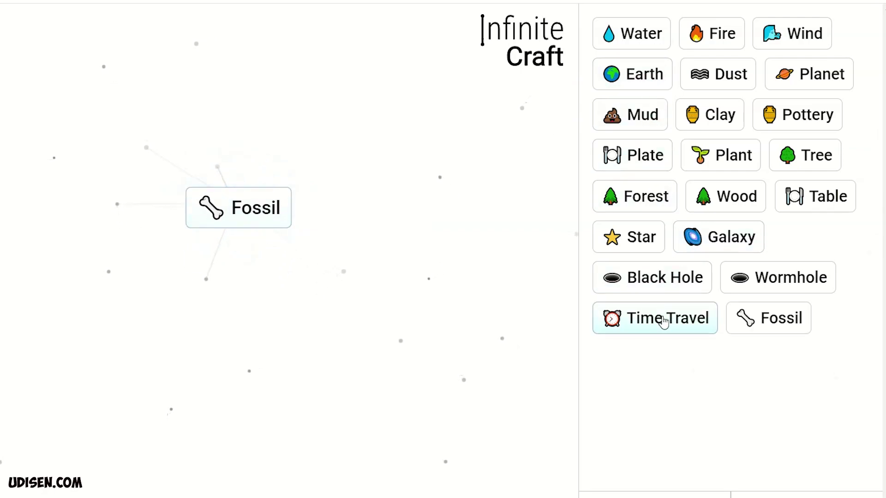
{"action": "mouse_move", "coordinate": [654, 317]}
{"action": "left_mouse_down"}
{"action": "mouse_move", "coordinate": [258, 257]}
{"action": "mouse_move", "coordinate": [249, 209]}
{"action": "left_mouse_up"}
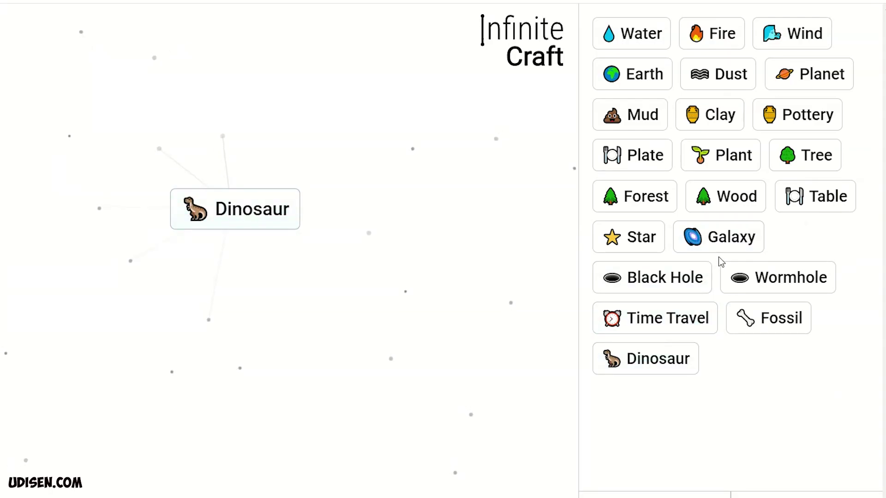
{"action": "mouse_move", "coordinate": [795, 209]}
{"action": "left_mouse_down"}
{"action": "mouse_move", "coordinate": [243, 261]}
{"action": "mouse_move", "coordinate": [239, 212]}
{"action": "left_mouse_up"}
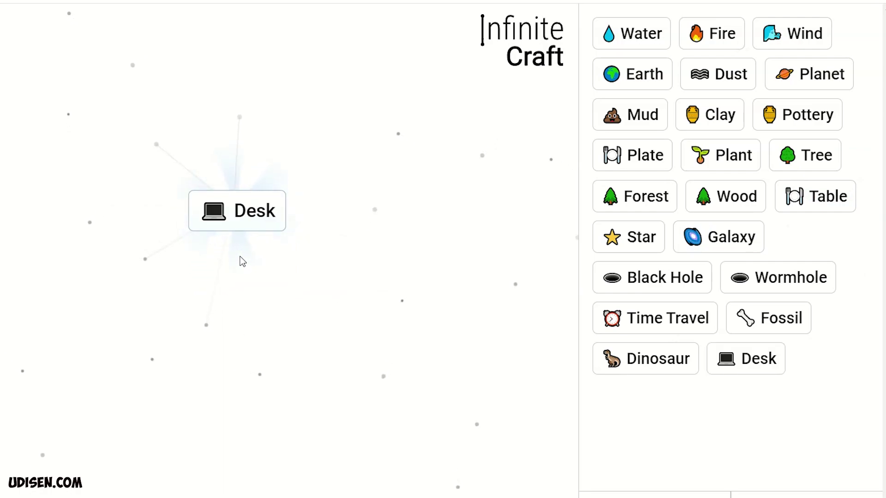
- Clear Desk from the canvas and combine Wind with Plant into Dandelion
{"action": "right_click", "coordinate": [239, 213]}
{"action": "left_click_drag", "start_coordinate": [720, 155], "coordinate": [104, 193]}
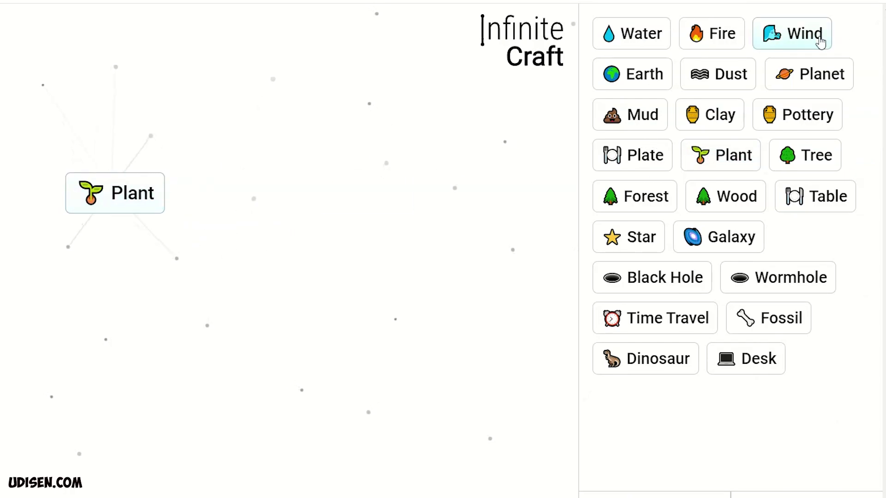
{"action": "left_click_drag", "start_coordinate": [792, 33], "coordinate": [208, 205]}
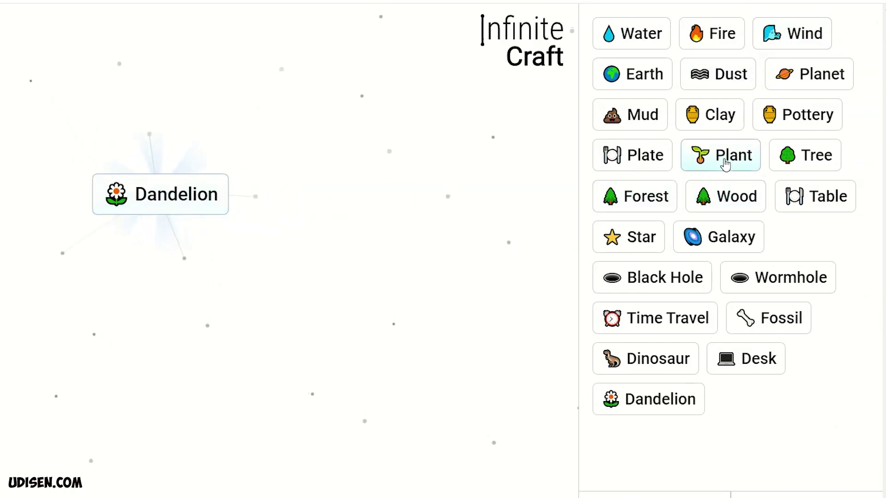
{"action": "mouse_move", "coordinate": [720, 155]}
{"action": "left_mouse_down"}
{"action": "mouse_move", "coordinate": [301, 199]}
{"action": "mouse_move", "coordinate": [173, 196]}
{"action": "left_mouse_up"}
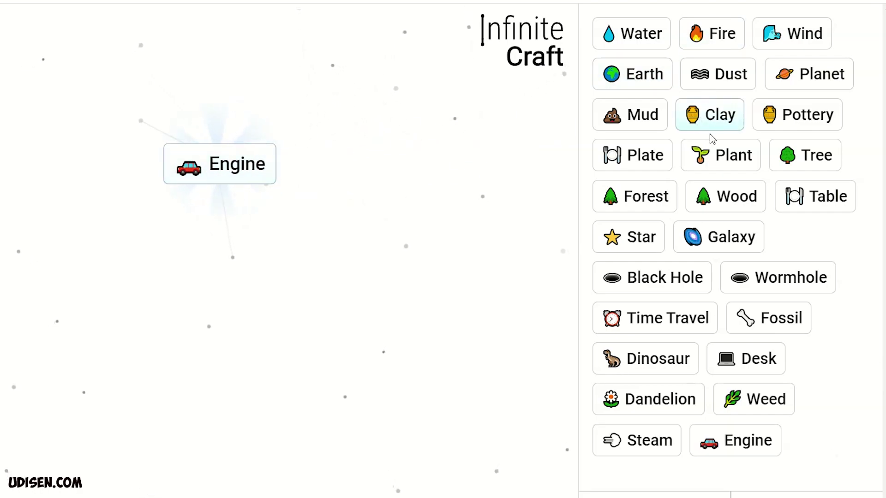
- Combine Plant with Engine to make Car, then remove Bong from the canvas
{"action": "left_click_drag", "start_coordinate": [723, 156], "coordinate": [237, 158]}
{"action": "mouse_move", "coordinate": [758, 399]}
{"action": "left_mouse_down"}
{"action": "mouse_move", "coordinate": [255, 236]}
{"action": "mouse_move", "coordinate": [229, 160]}
{"action": "left_mouse_up"}
{"action": "right_click", "coordinate": [233, 164]}
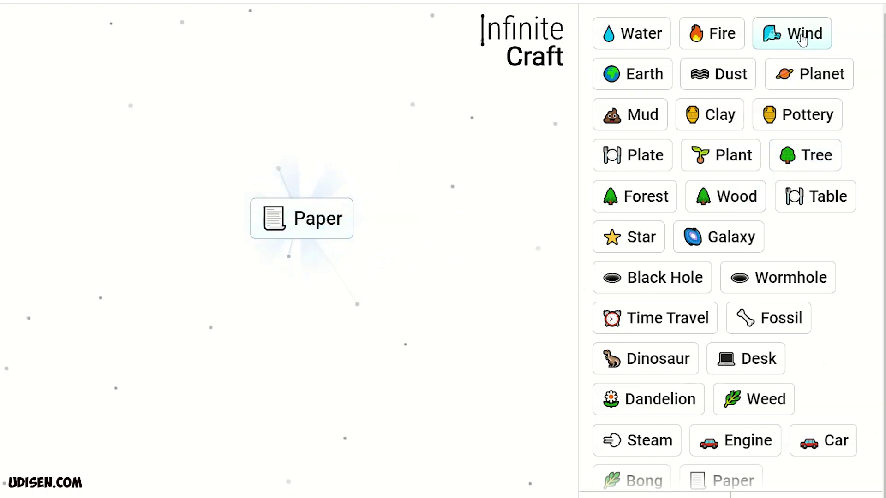
- Make Kite from Wind and Paper, then High from Kite and Bong
{"action": "mouse_move", "coordinate": [793, 33]}
{"action": "left_mouse_down"}
{"action": "mouse_move", "coordinate": [421, 223]}
{"action": "mouse_move", "coordinate": [311, 219]}
{"action": "left_mouse_up"}
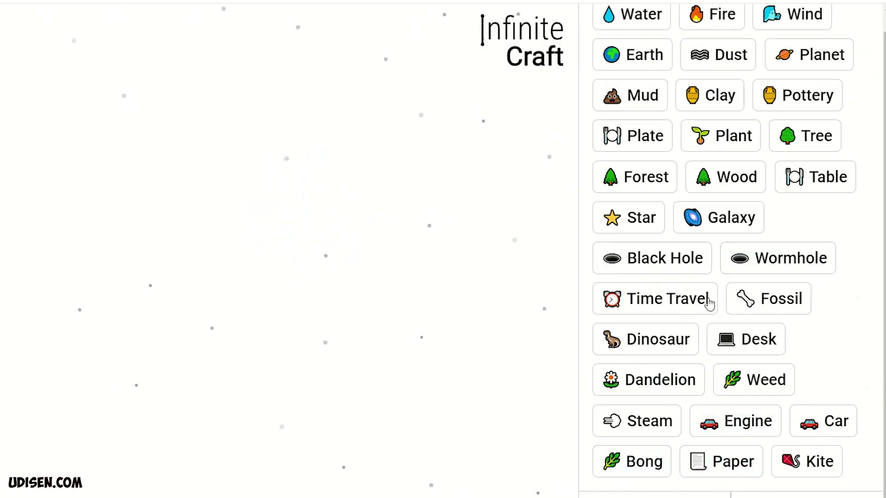
{"action": "left_click_drag", "start_coordinate": [637, 463], "coordinate": [189, 302]}
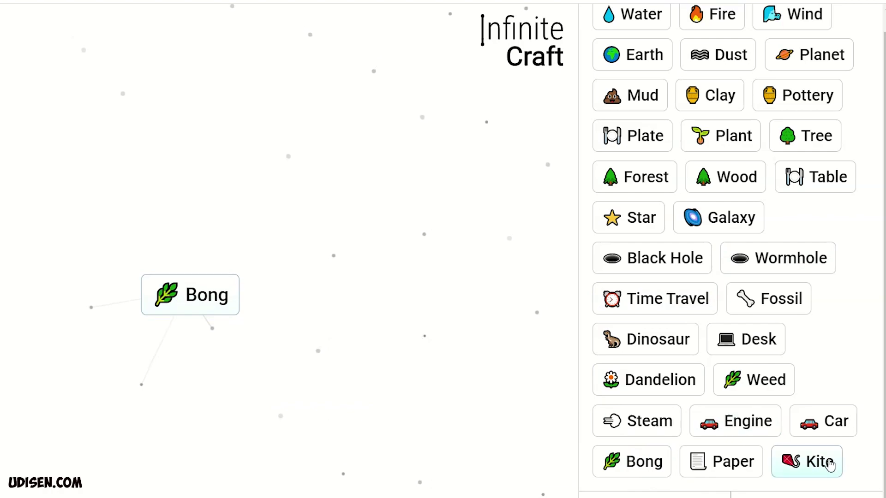
{"action": "mouse_move", "coordinate": [820, 462]}
{"action": "left_mouse_down"}
{"action": "mouse_move", "coordinate": [307, 303]}
{"action": "mouse_move", "coordinate": [208, 298]}
{"action": "mouse_move", "coordinate": [275, 273]}
{"action": "left_mouse_up"}
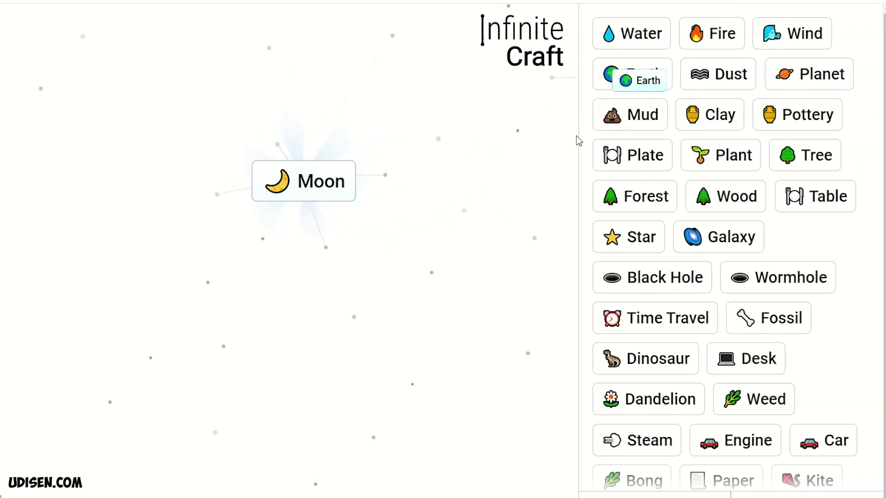
- Drop Earth on Moon for Eclipse, and High on Solar Eclipse for High Noon
{"action": "mouse_move", "coordinate": [634, 74]}
{"action": "left_mouse_down"}
{"action": "mouse_move", "coordinate": [318, 238]}
{"action": "mouse_move", "coordinate": [305, 190]}
{"action": "left_mouse_up"}
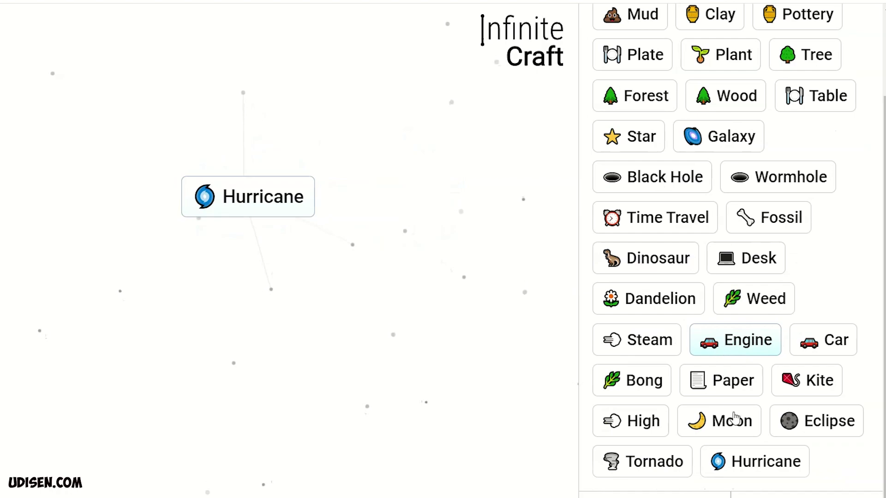
{"action": "mouse_move", "coordinate": [816, 421]}
{"action": "left_mouse_down"}
{"action": "mouse_move", "coordinate": [298, 278]}
{"action": "mouse_move", "coordinate": [251, 196]}
{"action": "left_mouse_up"}
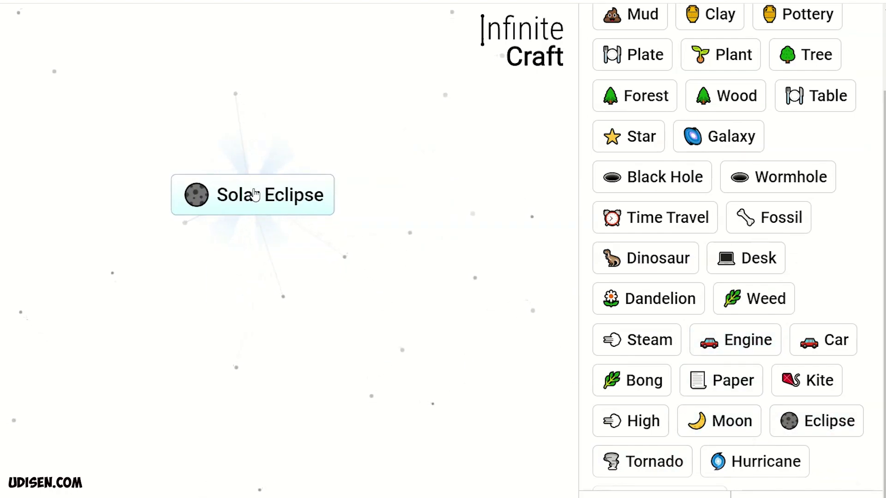
{"action": "scroll", "coordinate": [765, 272], "scroll_direction": "up", "scroll_amount": 1}
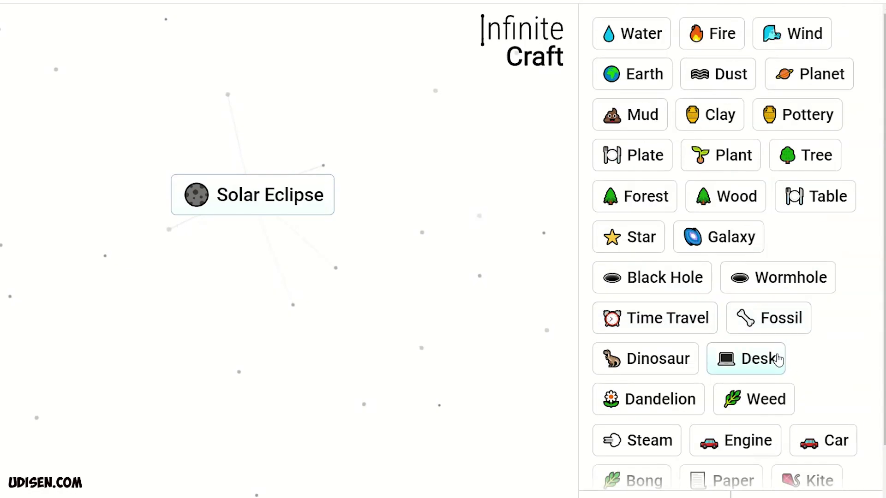
{"action": "scroll", "coordinate": [754, 332], "scroll_direction": "down", "scroll_amount": 2}
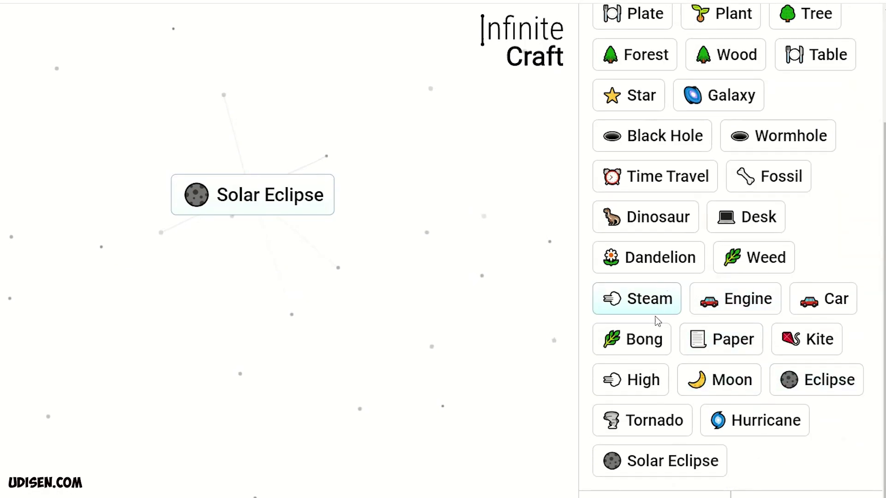
{"action": "mouse_move", "coordinate": [632, 379]}
{"action": "left_mouse_down"}
{"action": "mouse_move", "coordinate": [263, 244]}
{"action": "mouse_move", "coordinate": [269, 195]}
{"action": "left_mouse_up"}
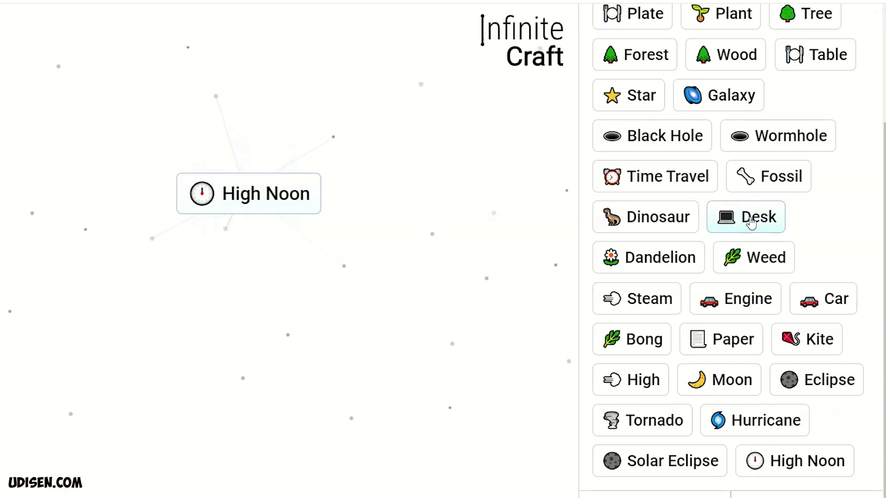
- Drag Desk from the sidebar onto High Noon to make Duel
{"action": "left_click_drag", "start_coordinate": [746, 216], "coordinate": [276, 208]}
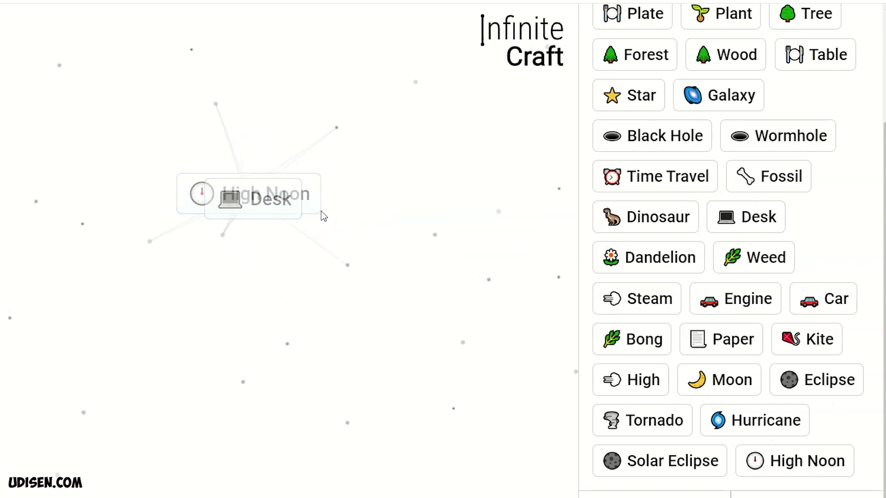